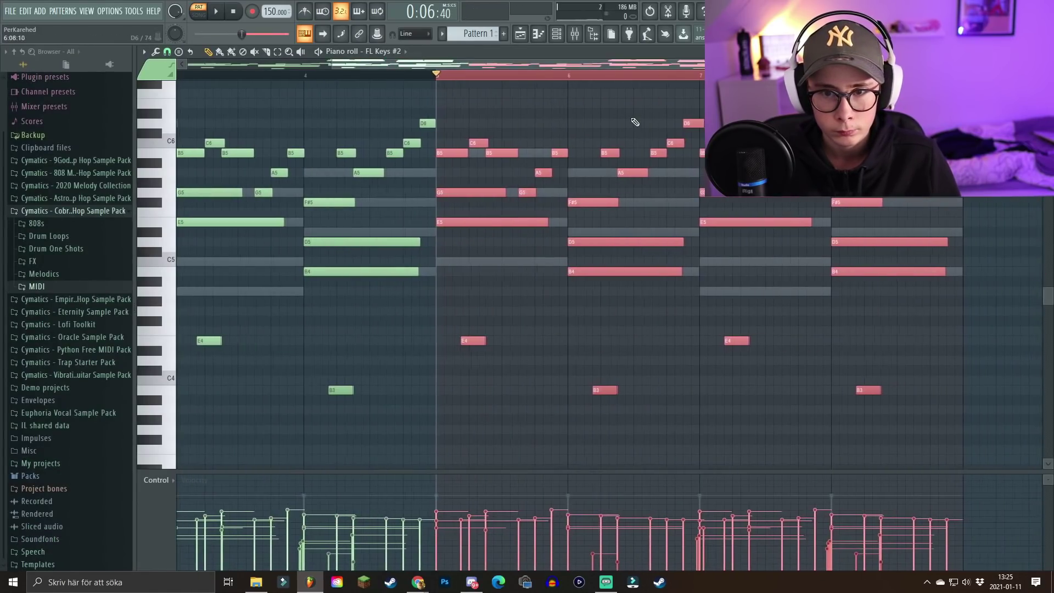
# - Clear the note selection in the piano roll and replace the first FL Keys channel with Sytrus
pyautogui.moveTo(435, 75); pyautogui.dragTo(647, 80)
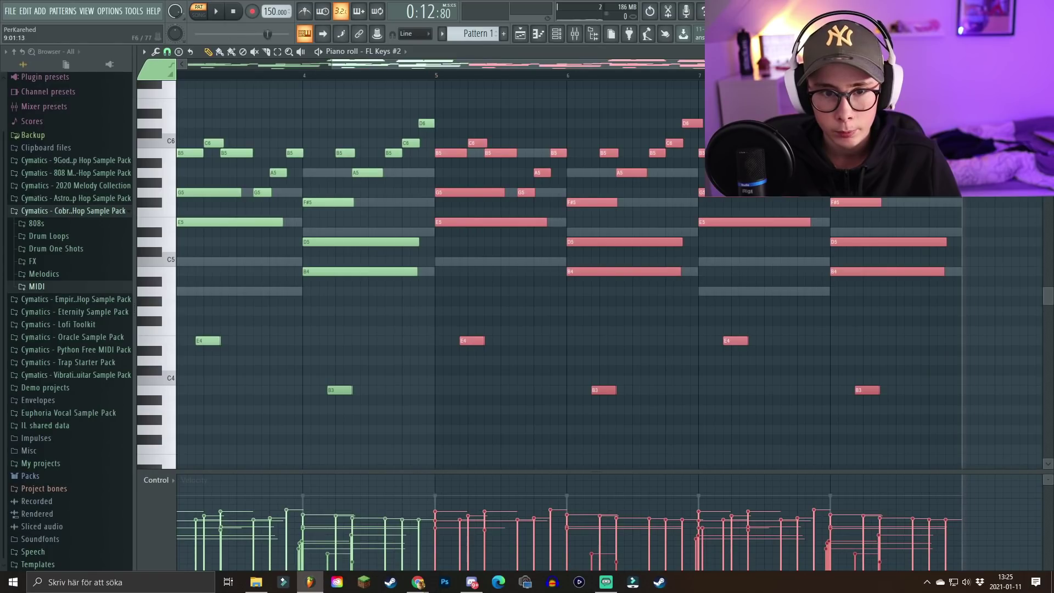
pyautogui.hotkey('ctrl', 'd')
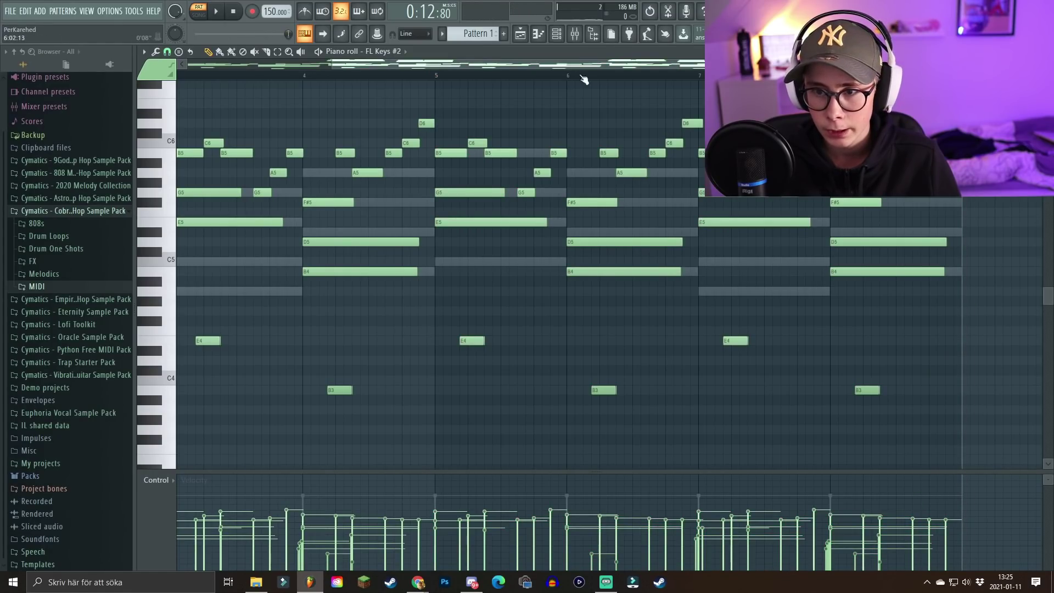
pyautogui.click(556, 34)
pyautogui.rightClick(331, 321)
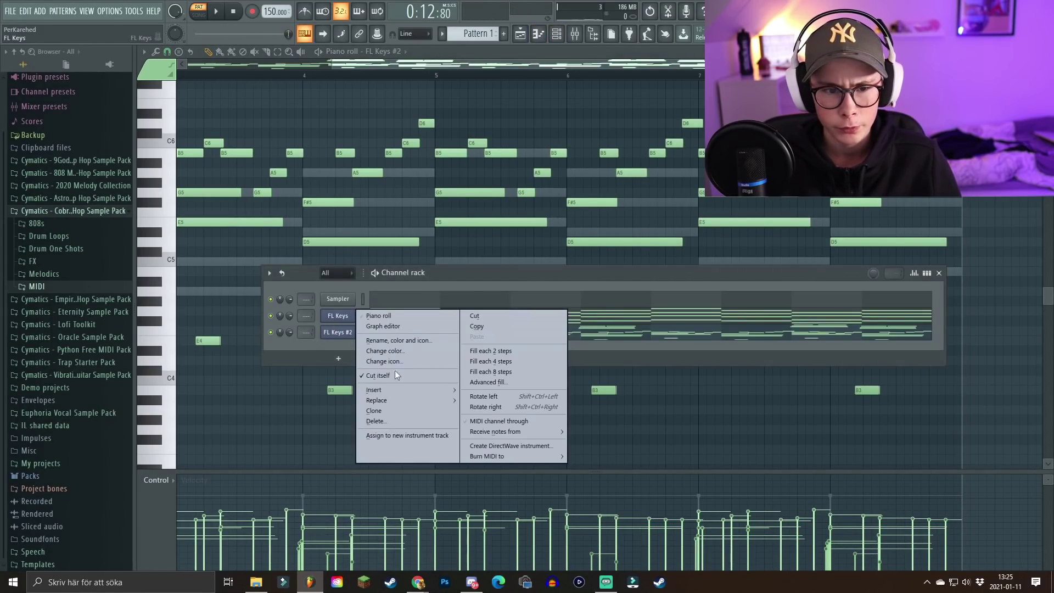
pyautogui.moveTo(400, 399)
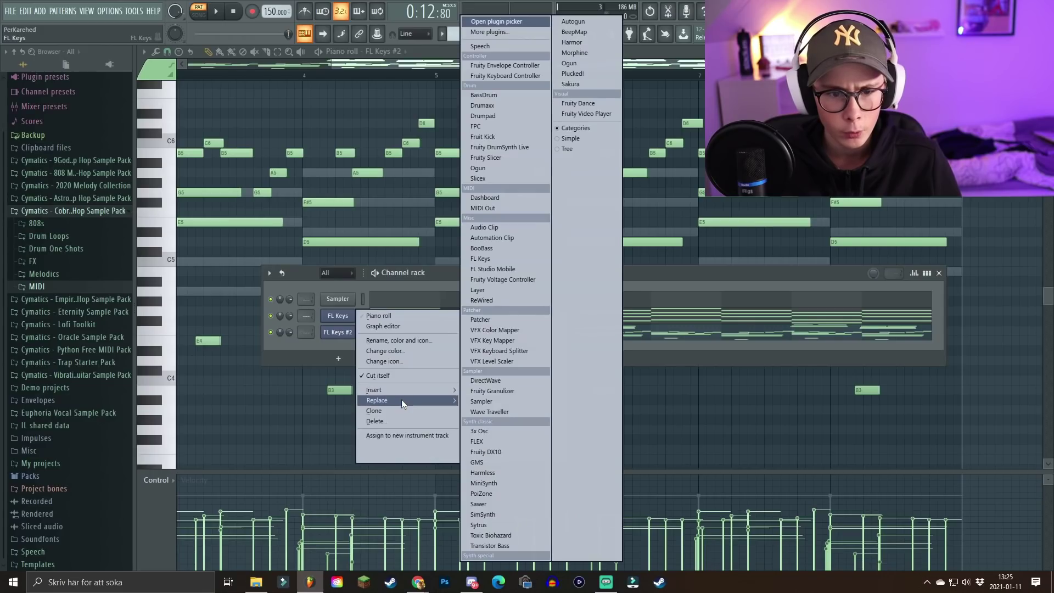
pyautogui.click(509, 518)
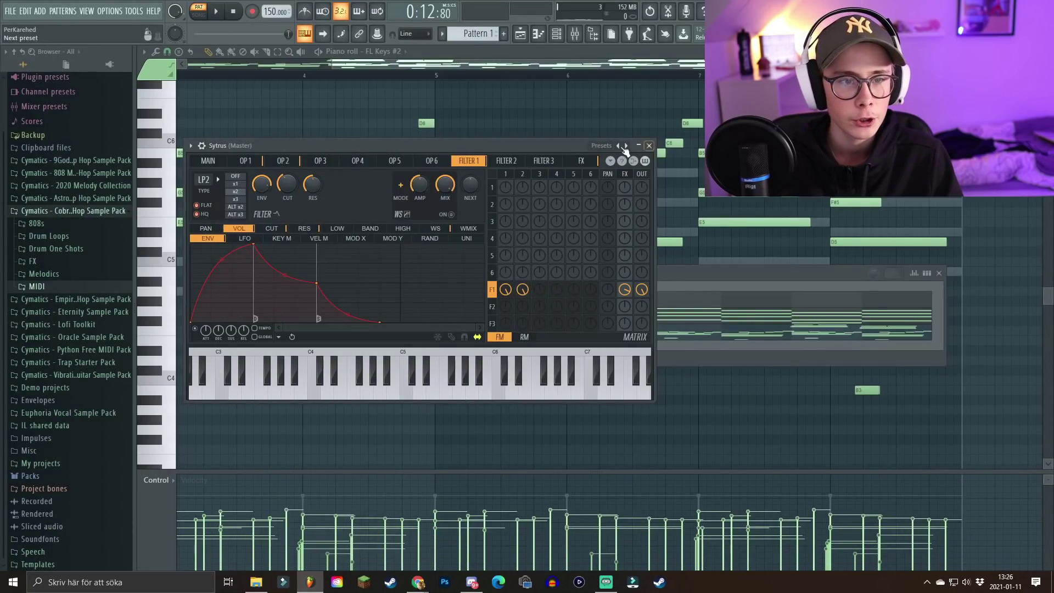
# - Choose a sound for Sytrus from its preset list
pyautogui.click(617, 148)
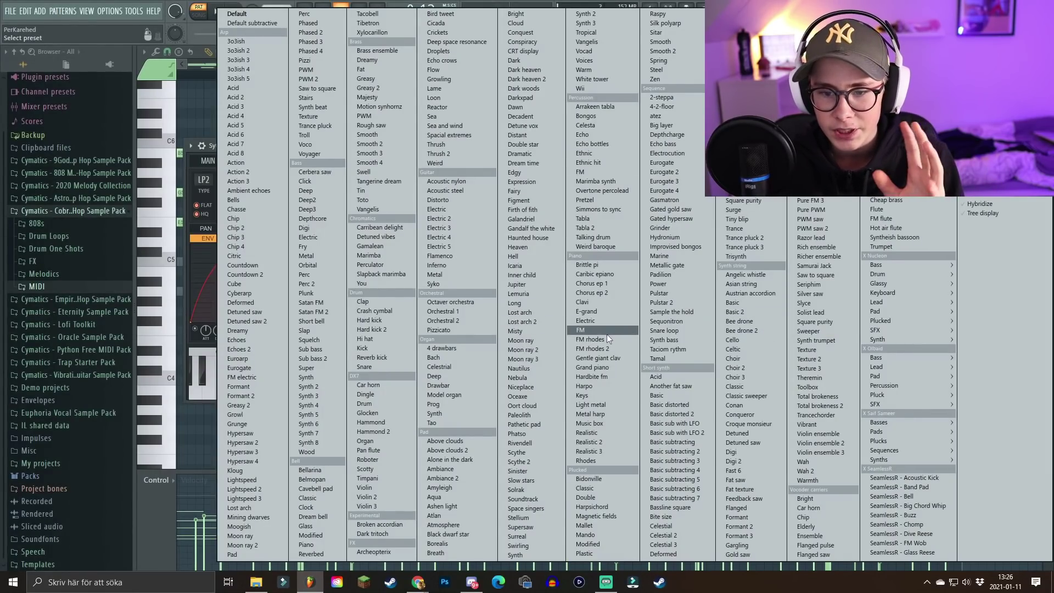
pyautogui.click(601, 341)
pyautogui.click(666, 163)
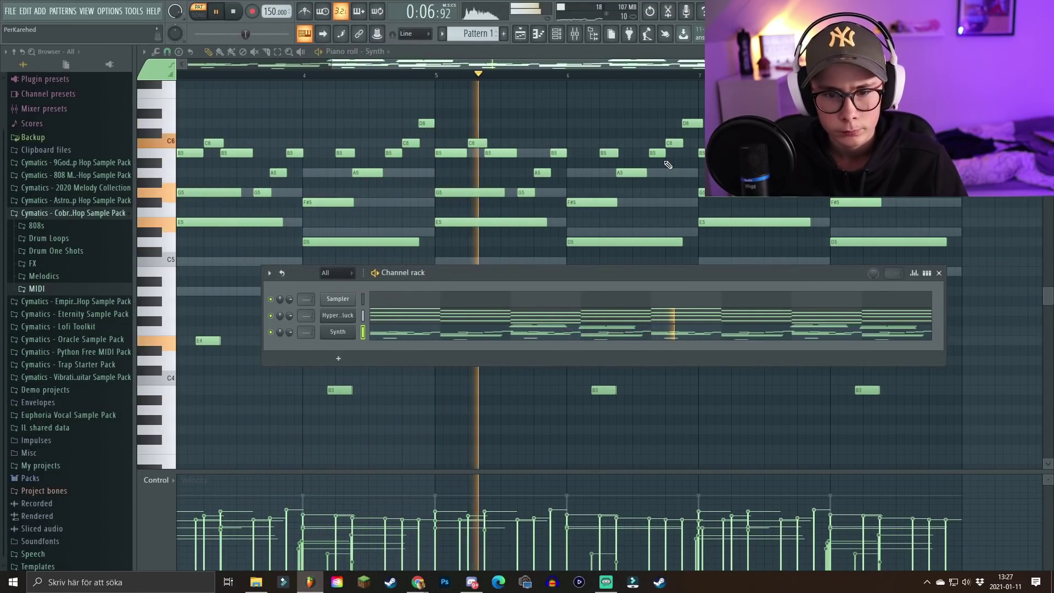
# - Place one short D6 note in the middle of bars 2, 3 and 4 for the Belmopan channel
pyautogui.moveTo(386, 123); pyautogui.dragTo(406, 125)
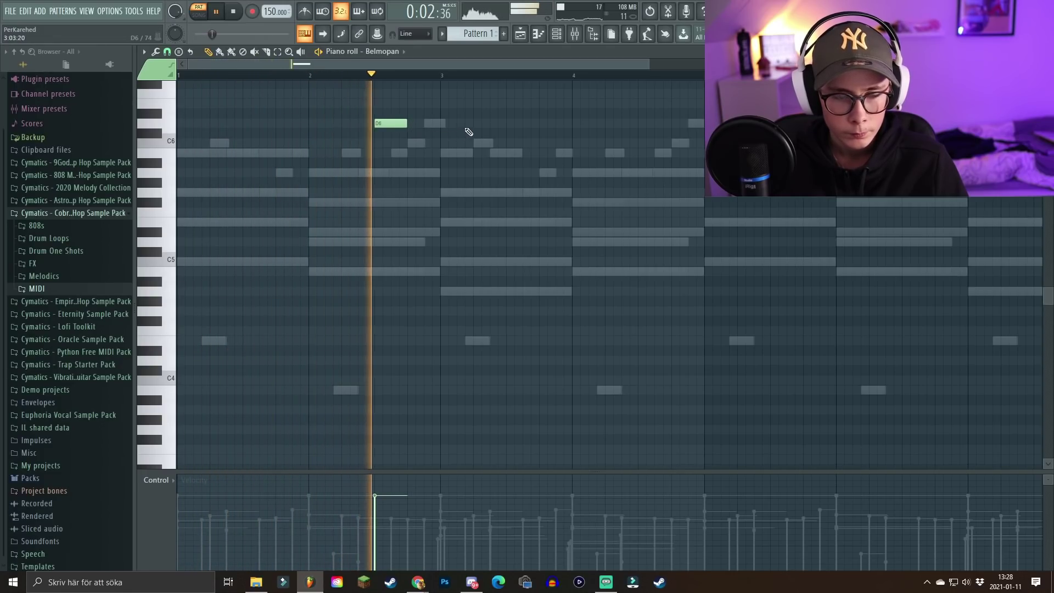
pyautogui.click(504, 122)
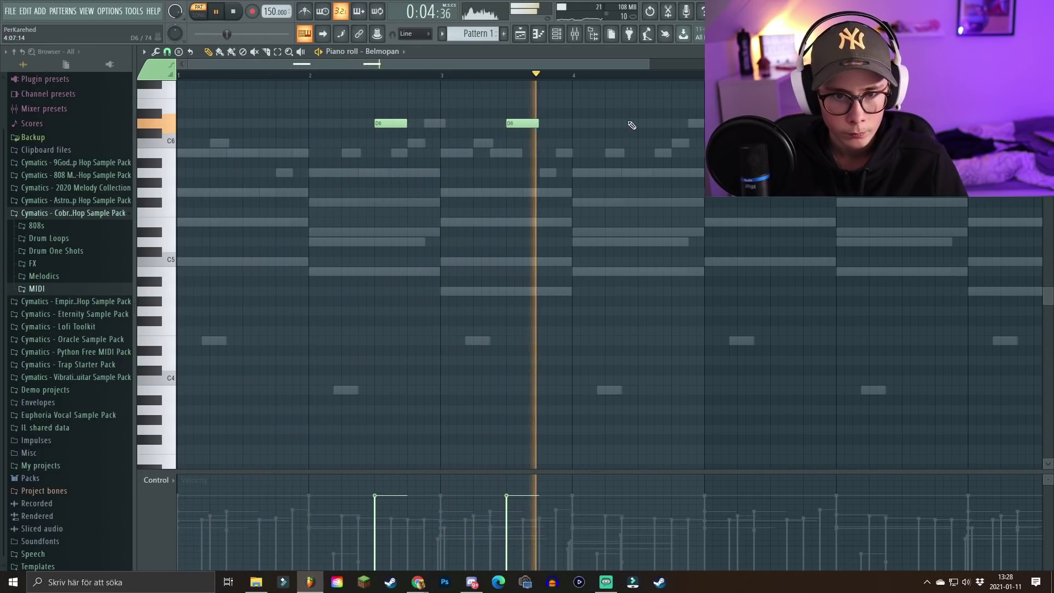
pyautogui.click(645, 124)
pyautogui.scroll(-2, 600, 75)
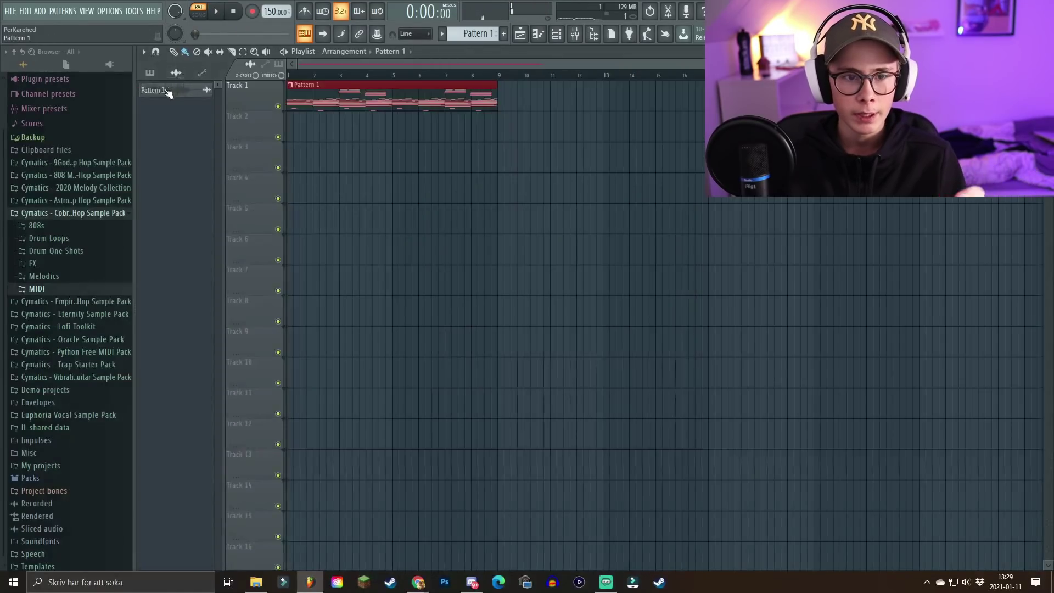
# - Place the rendered Pattern 1 audio clip at the start of Track 2 and reverse its sample
pyautogui.moveTo(168, 94); pyautogui.dragTo(297, 132)
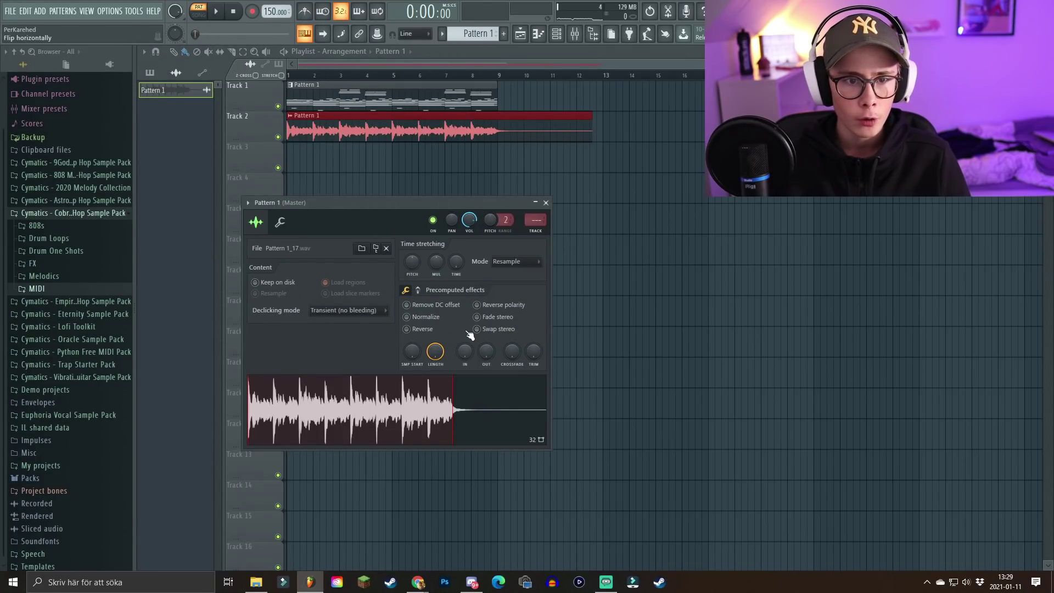
pyautogui.click(406, 329)
pyautogui.click(545, 203)
# - Delete the original pattern clip from Track 1 and move the reversed audio clip up to that track
pyautogui.rightClick(354, 93)
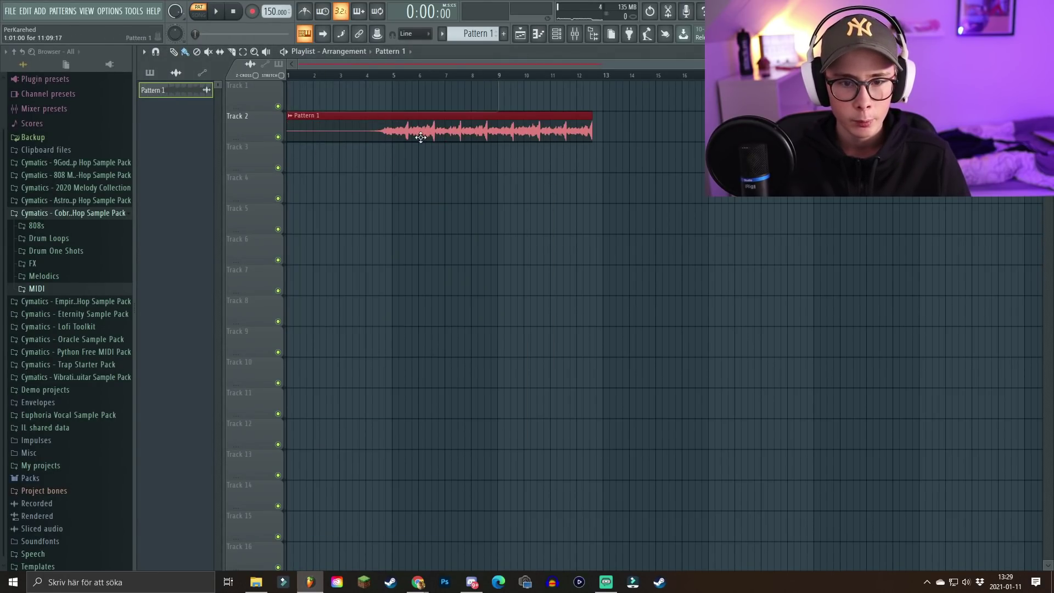
pyautogui.moveTo(354, 116); pyautogui.dragTo(385, 78)
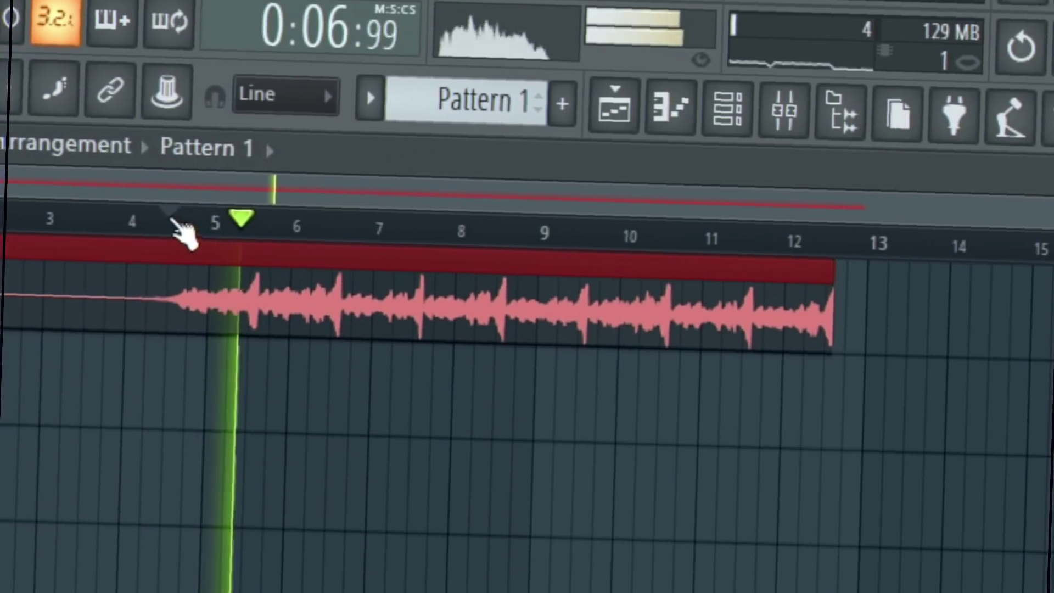
pyautogui.scroll(-2, 148, 229)
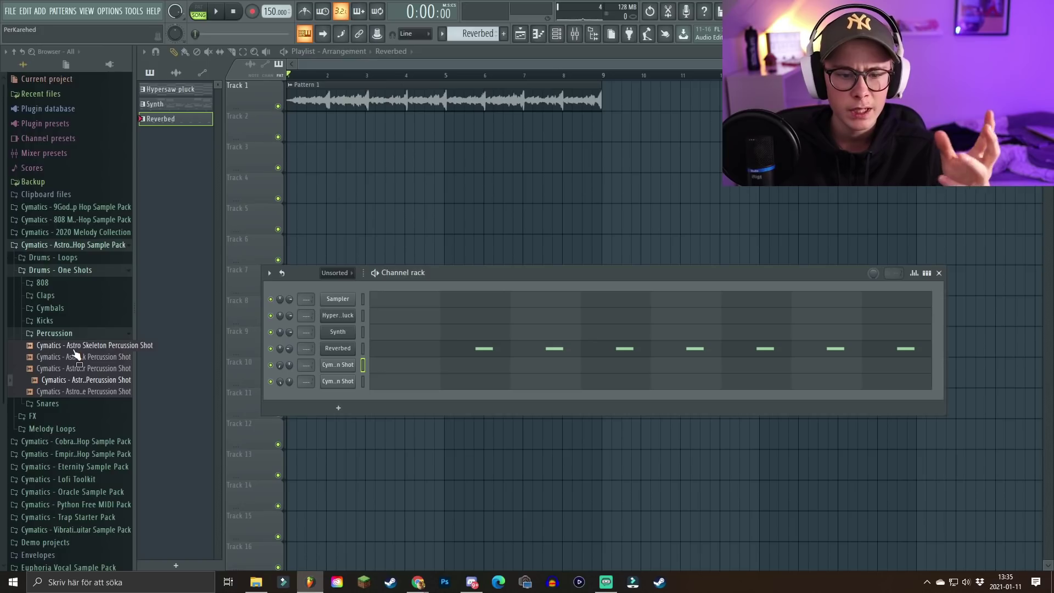
# - Add the Cymatics Astro Tint Clap sample as a new channel in the channel rack
pyautogui.click(73, 295)
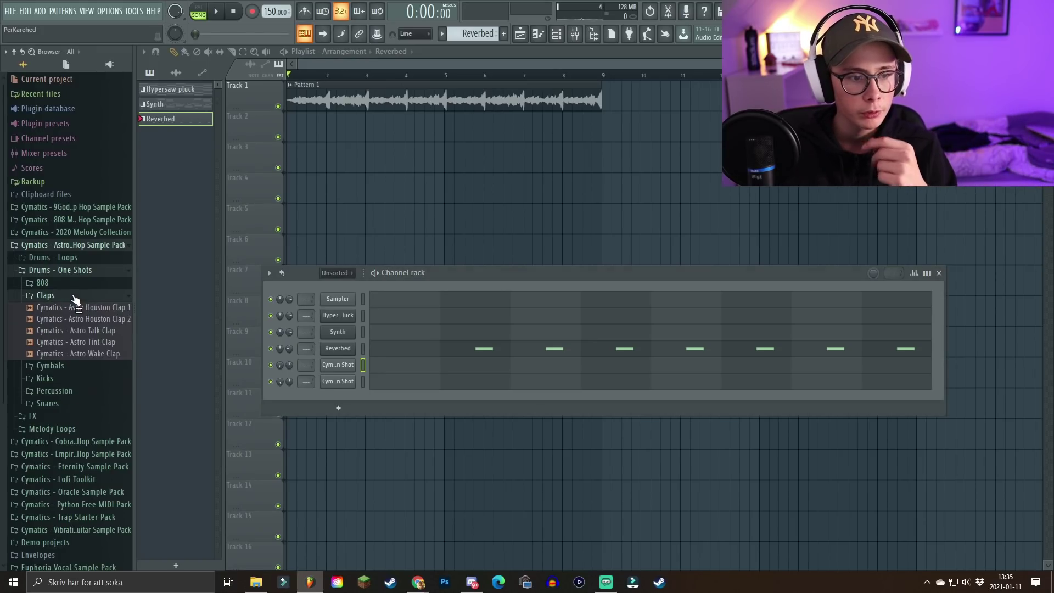
pyautogui.click(83, 342)
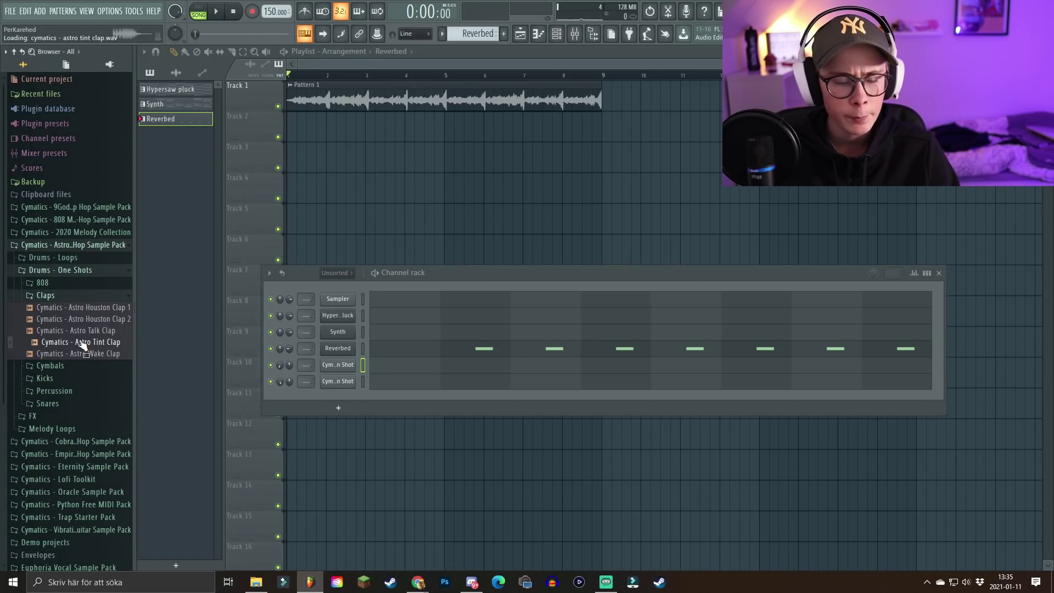
pyautogui.moveTo(321, 403); pyautogui.dragTo(345, 395)
# - Add the Cymatics Astro Bystander Hihat as a new channel and fill it every 2 steps
pyautogui.click(61, 390)
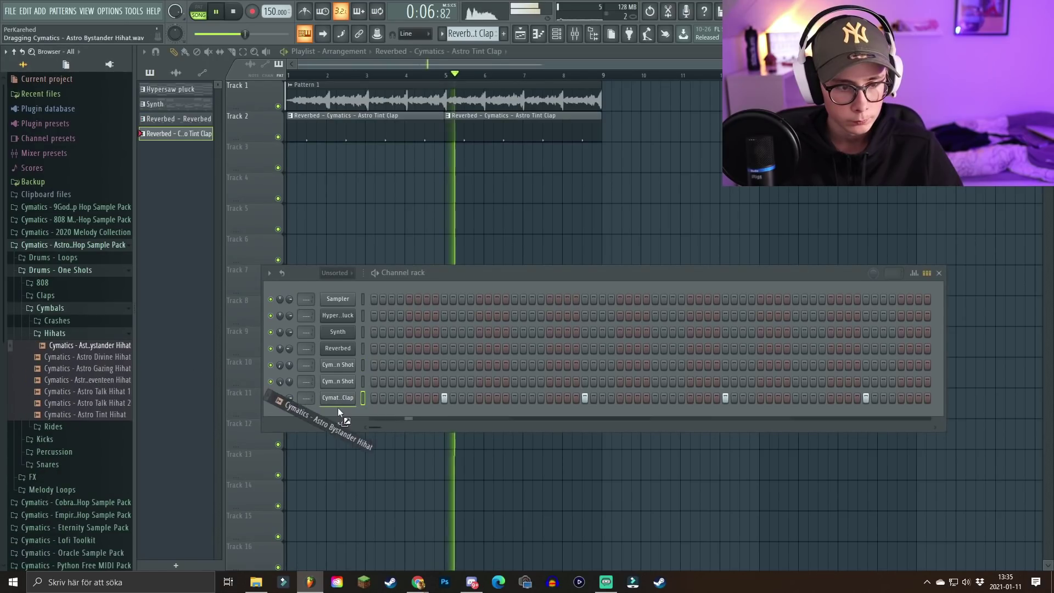
pyautogui.rightClick(337, 414)
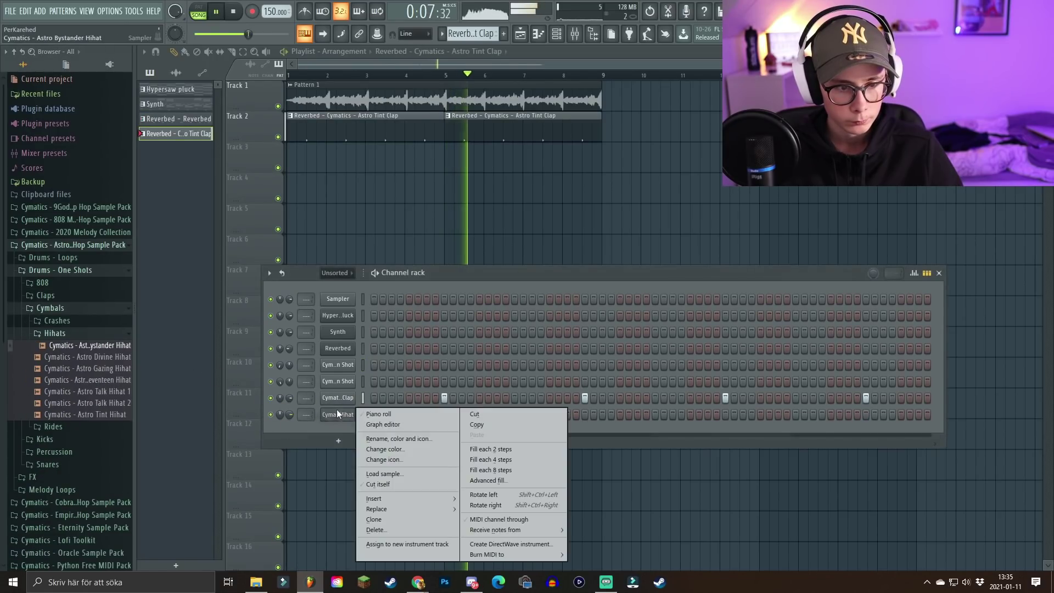
pyautogui.click(504, 446)
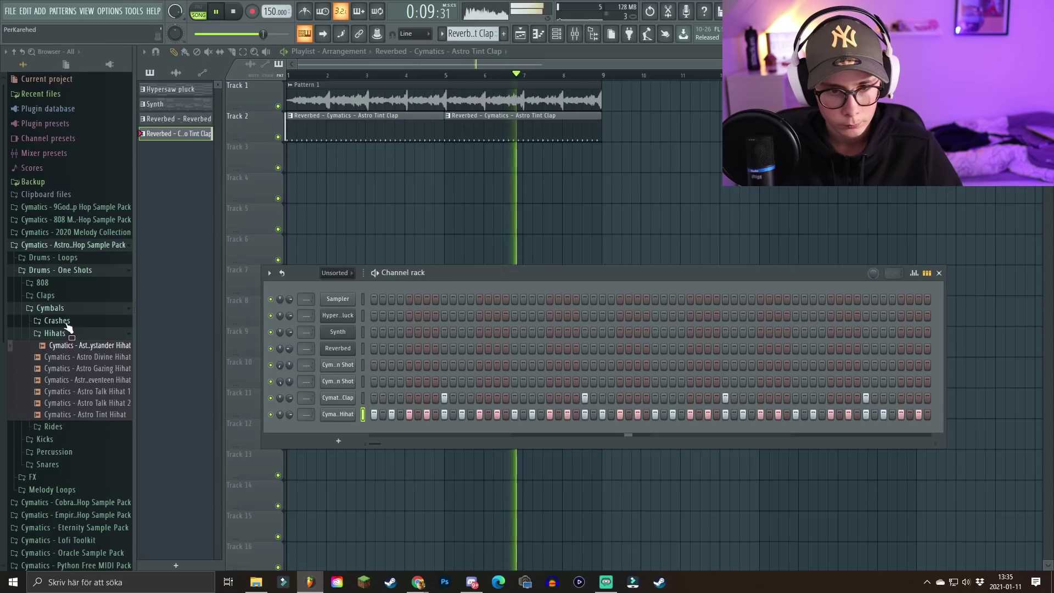
# - Add extra hi-hat hits between the evenly spaced steps, including one on step 14
pyautogui.click(488, 414)
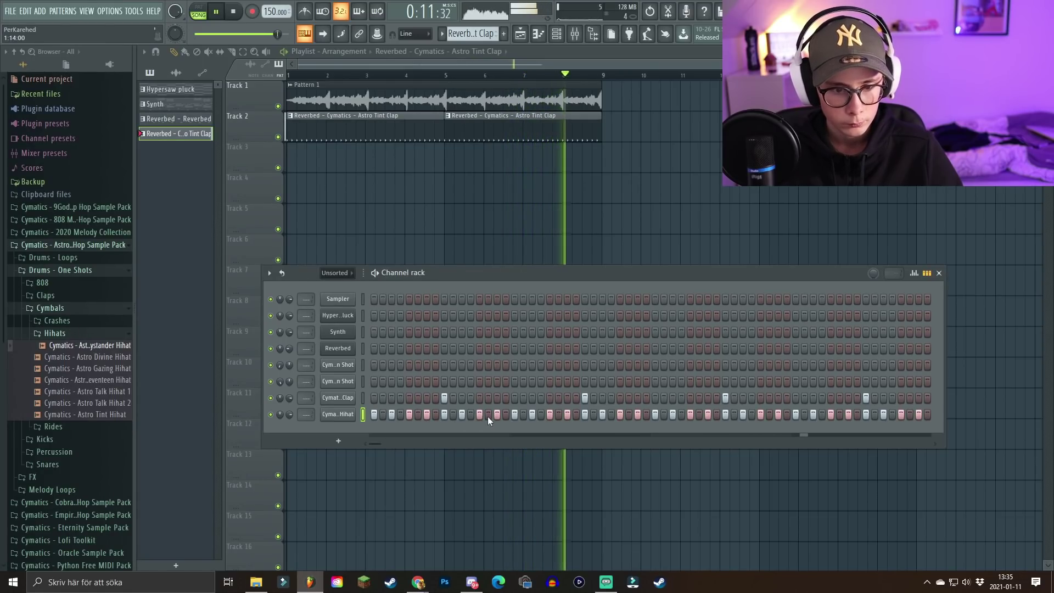
pyautogui.click(839, 414)
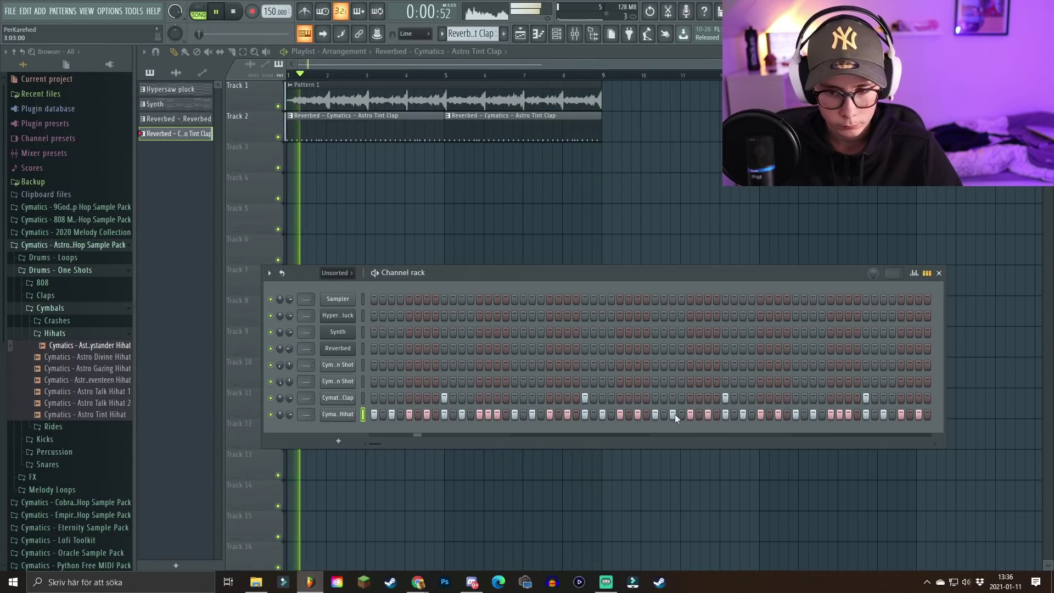
pyautogui.click(787, 414)
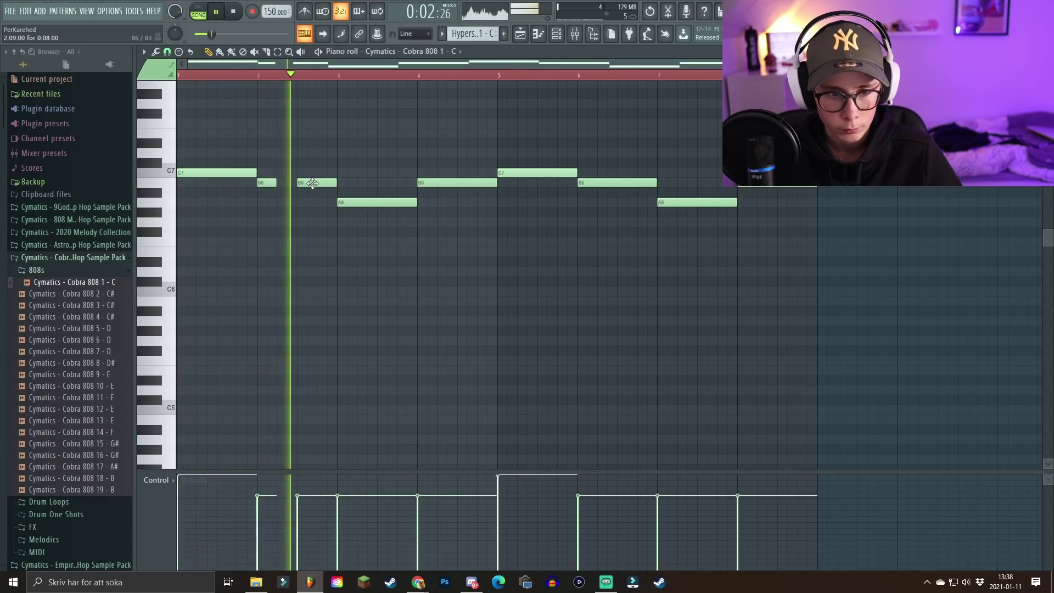
# - Adjust the second B6 note in bar 2 of the Cobra 808 1 bass line and show the playlist
pyautogui.moveTo(312, 183); pyautogui.dragTo(336, 186)
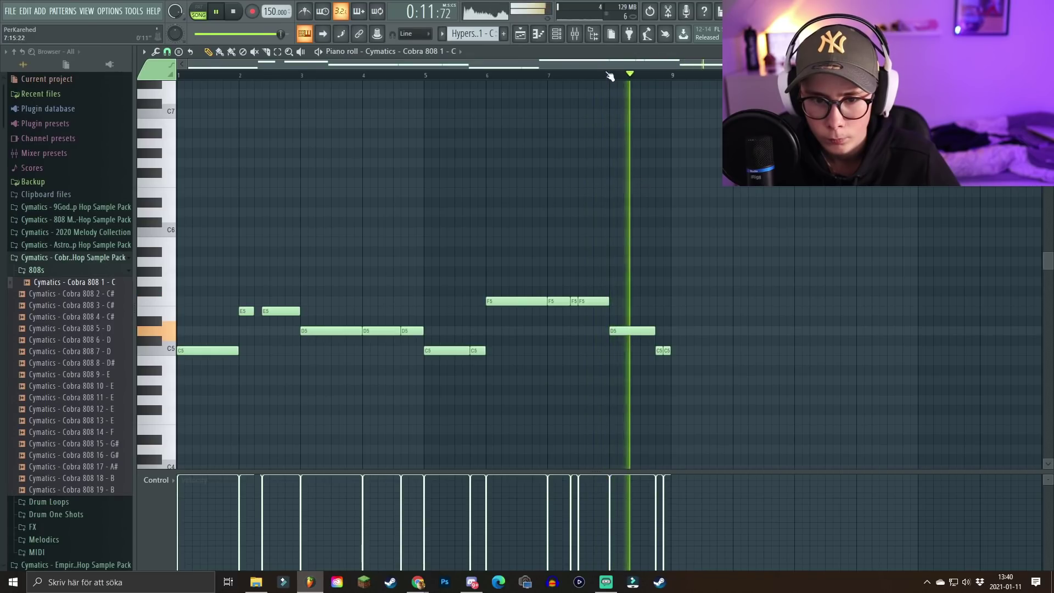
pyautogui.scroll(-2, 566, 63)
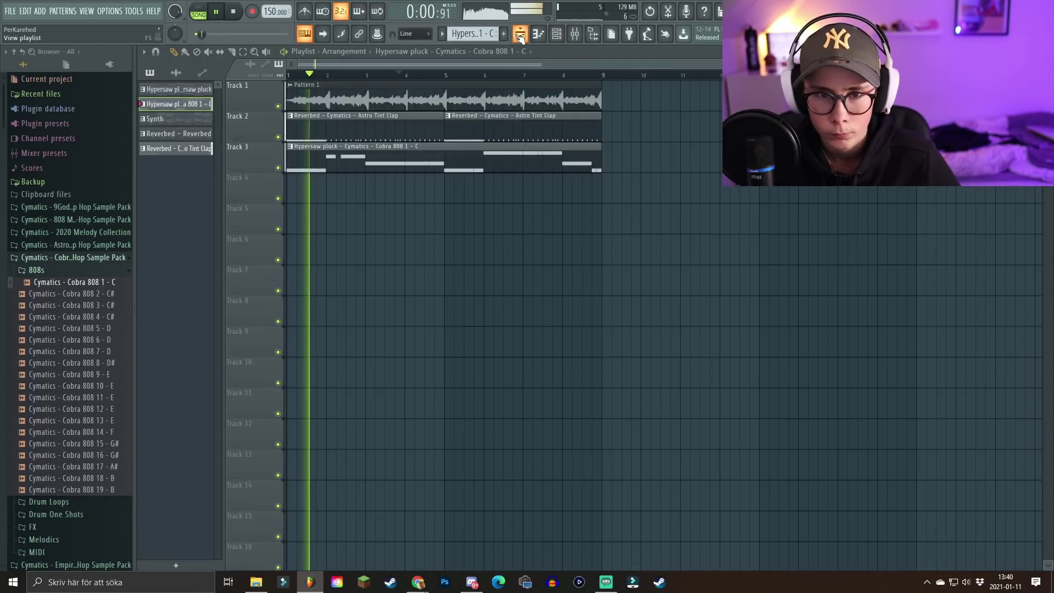
pyautogui.click(521, 33)
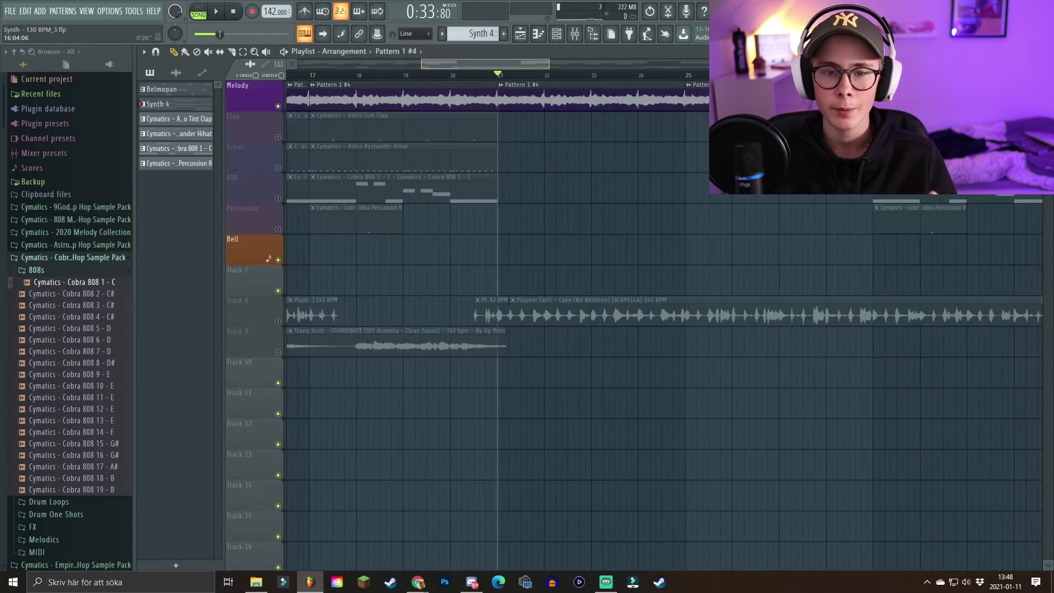
# - Play the arrangement from bar 21 with the drum, 808 and vocal tracks muted to listen to the melody
pyautogui.scroll(-3, 567, 61)
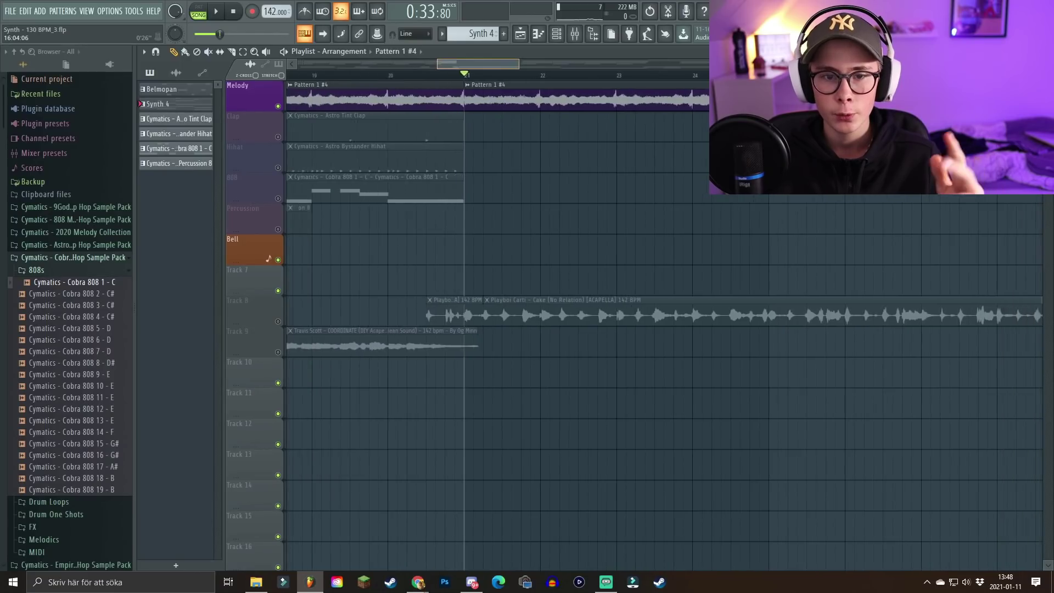
pyautogui.press('space')
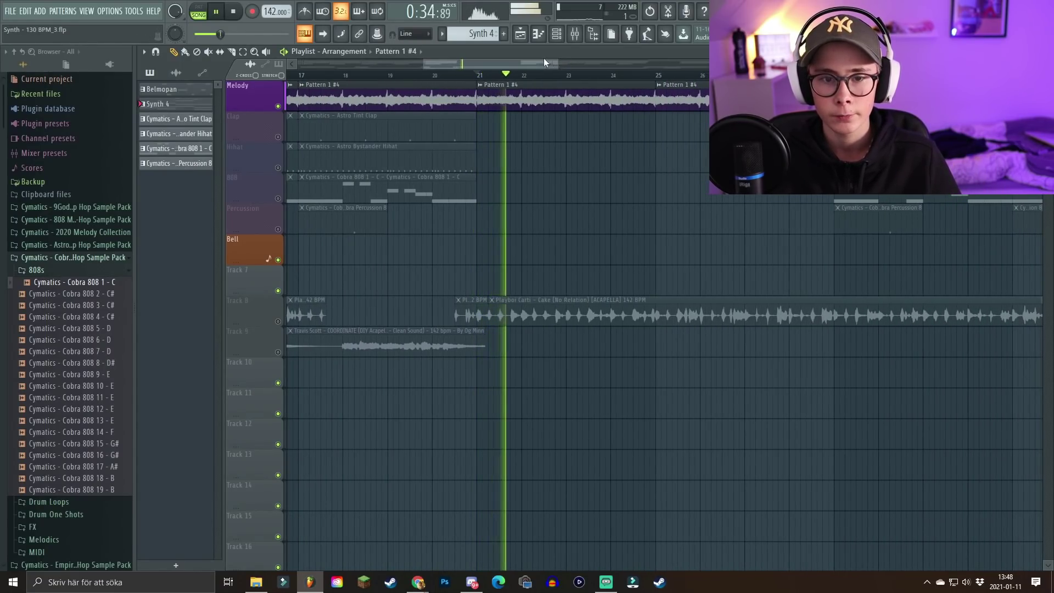
pyautogui.scroll(-2, 543, 58)
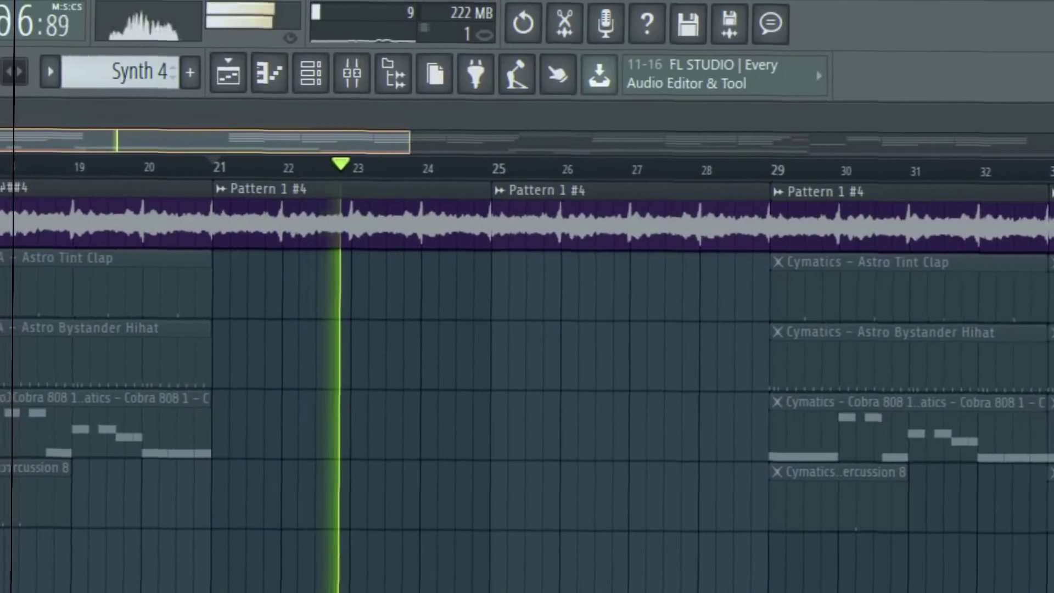
pyautogui.scroll(-2, 285, 122)
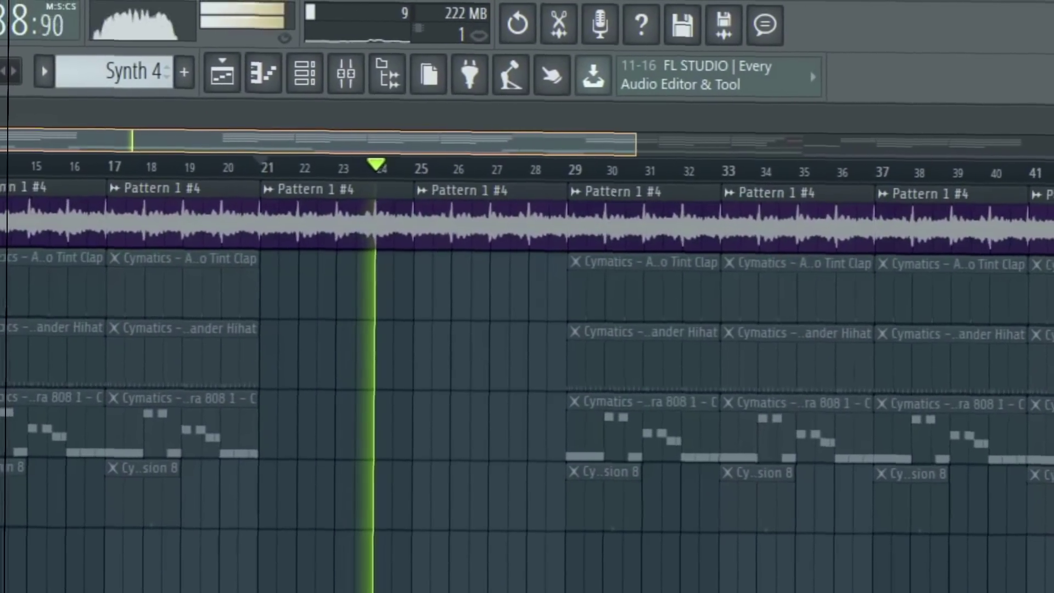
pyautogui.scroll(-2, 258, 154)
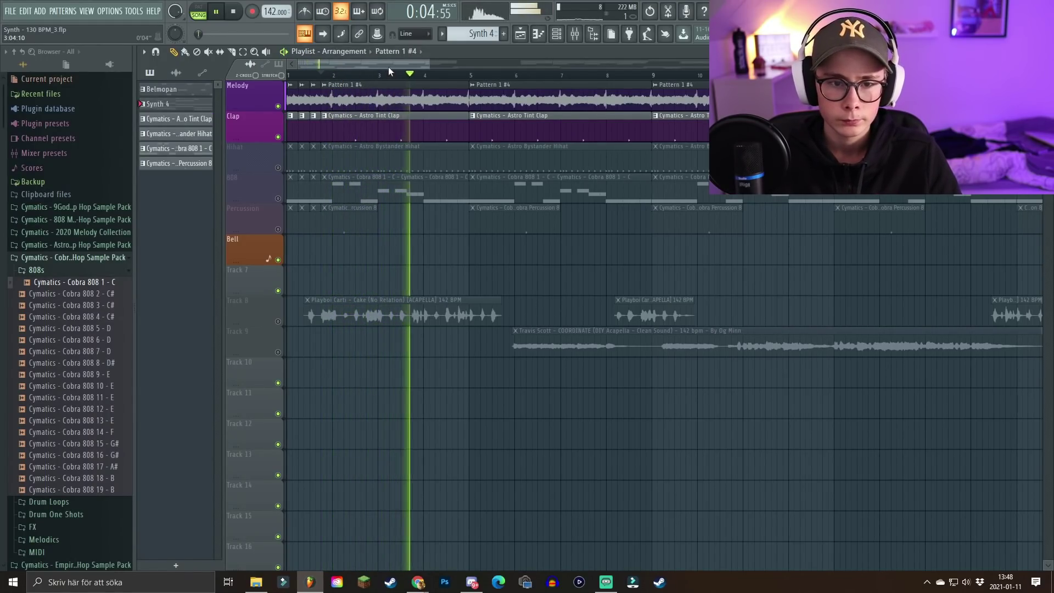
# - Unmute the Hihat and 808 tracks during playback
pyautogui.scroll(-1, 387, 67)
pyautogui.click(278, 168)
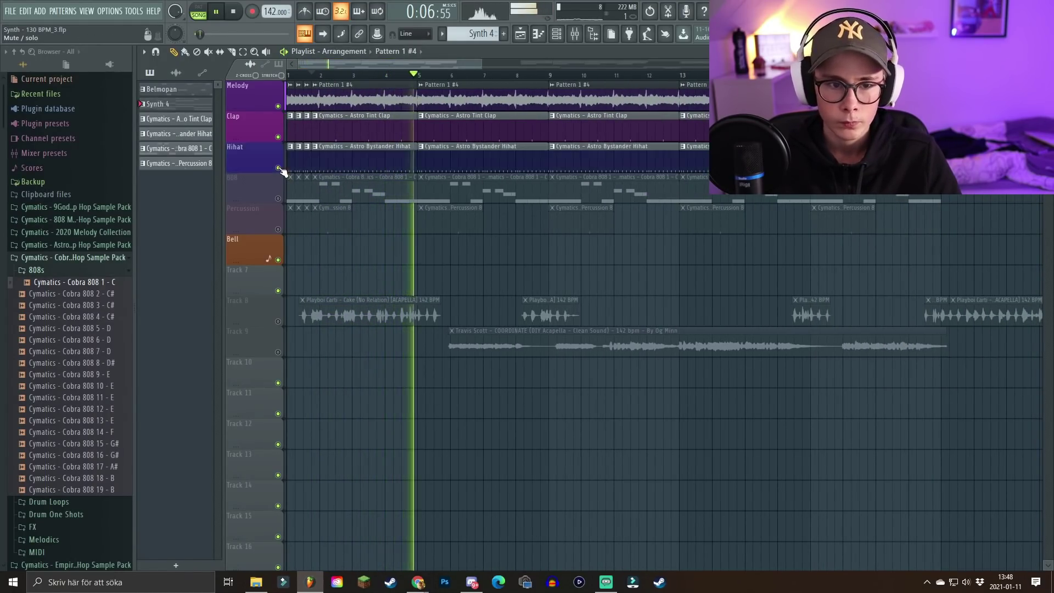
pyautogui.click(277, 198)
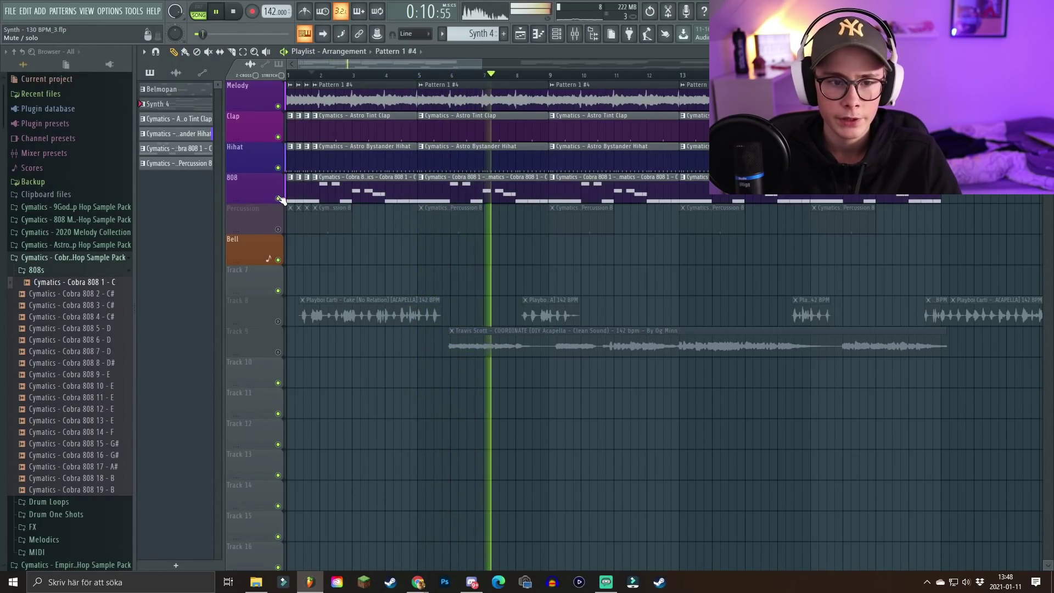
# - Play the arrangement from about bar 44 to review the section with the Synth 4 and Belmopan patterns
pyautogui.scroll(-3, 329, 126)
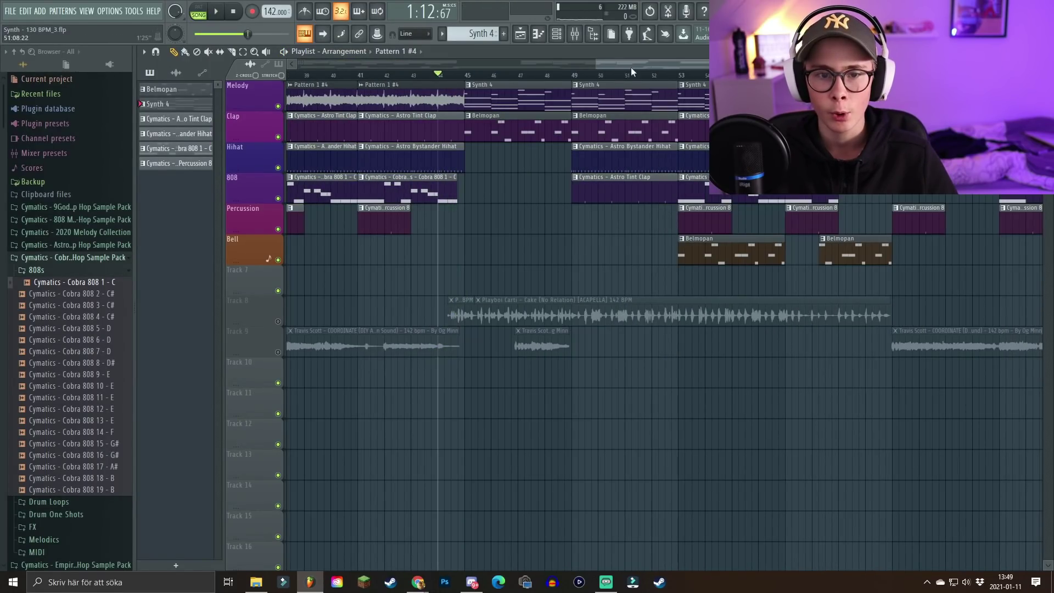
pyautogui.scroll(5, 706, 71)
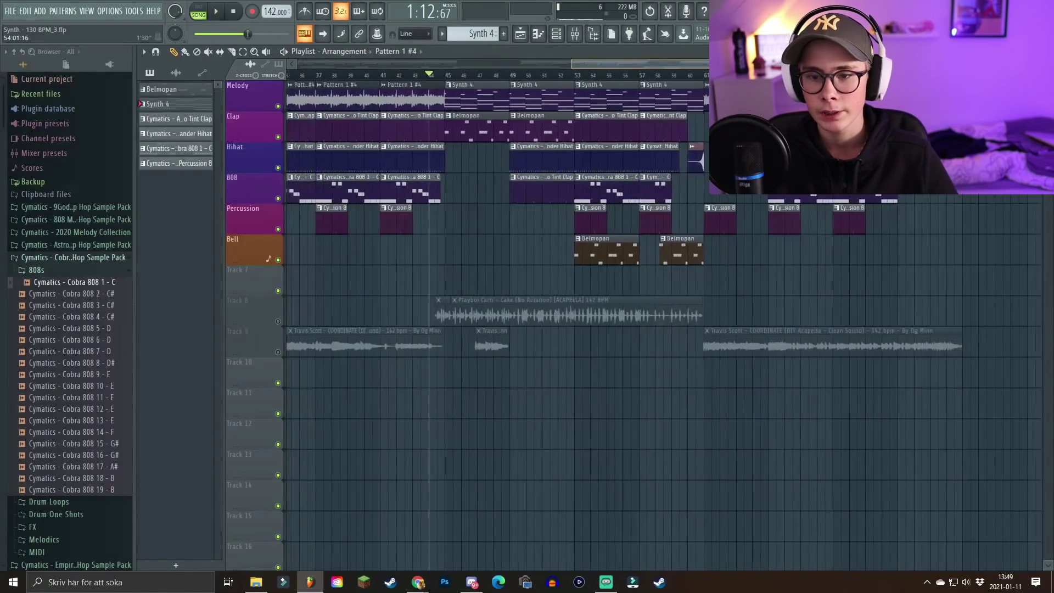
pyautogui.press('space')
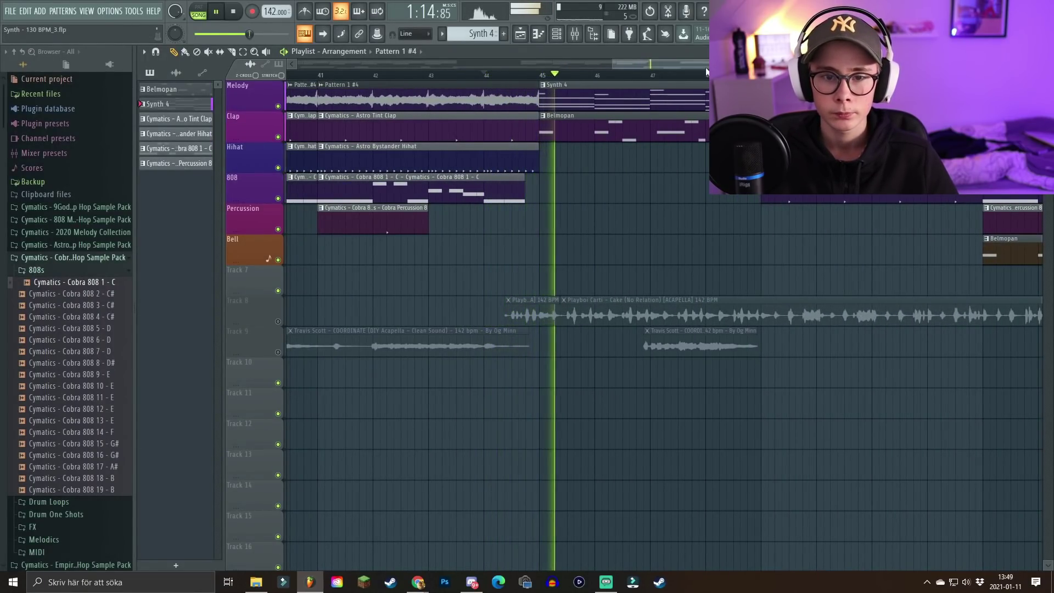
pyautogui.scroll(-3, 706, 67)
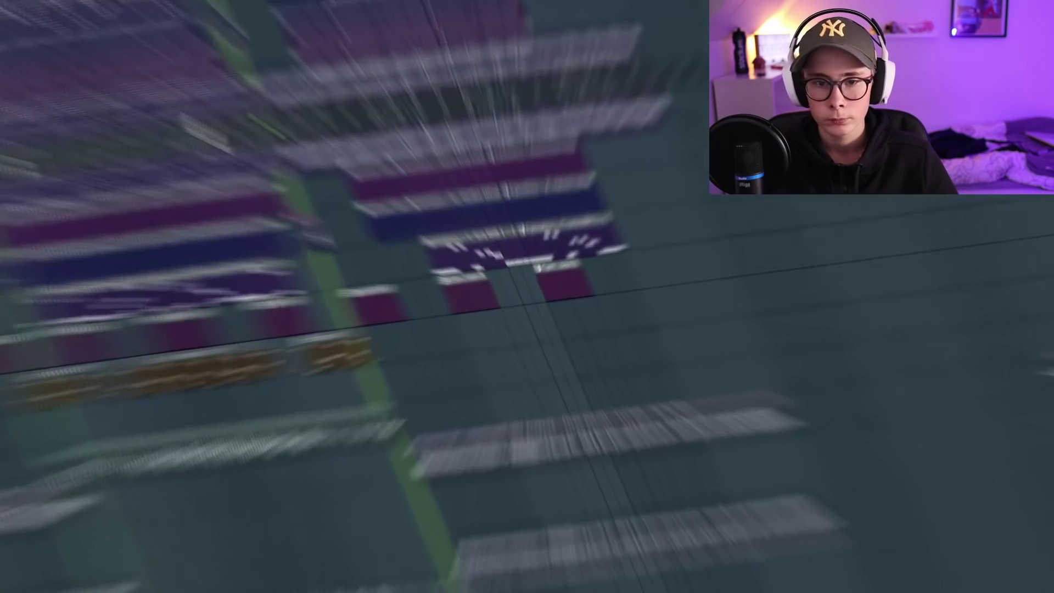